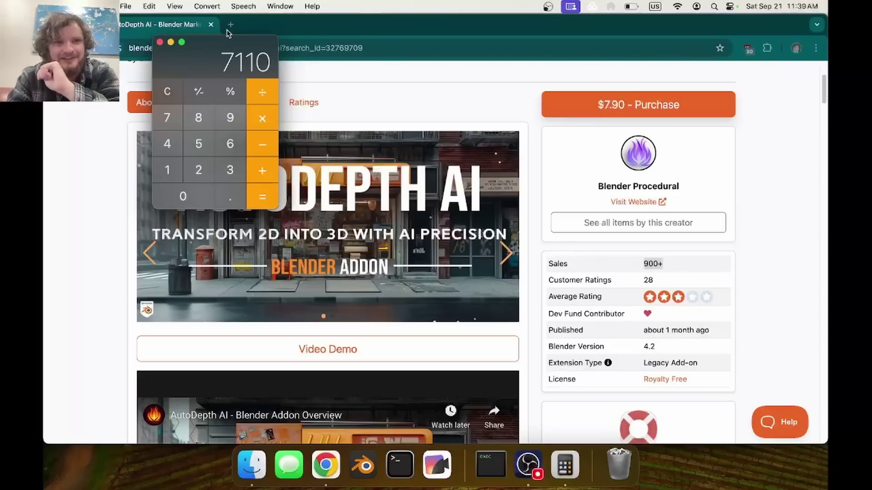
Step: Close the calculator and preview the AutoDepth AI add-on's video demo and creator details on the product page
click(159, 42)
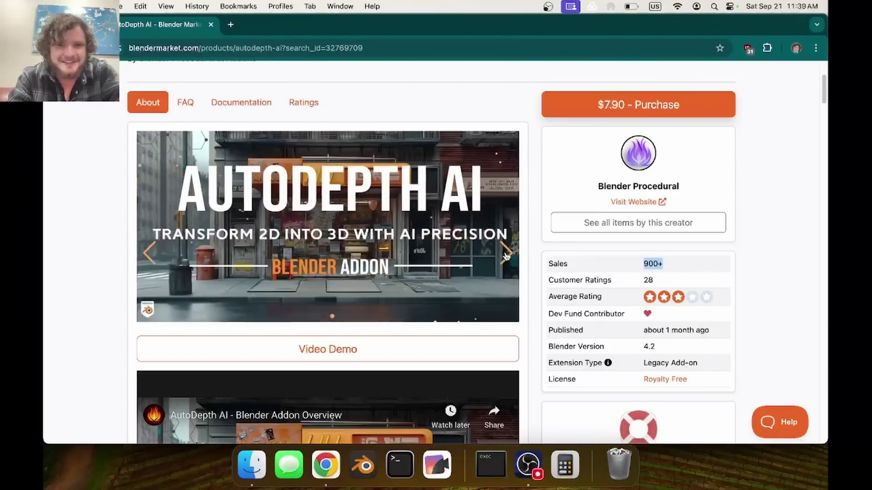
click(345, 349)
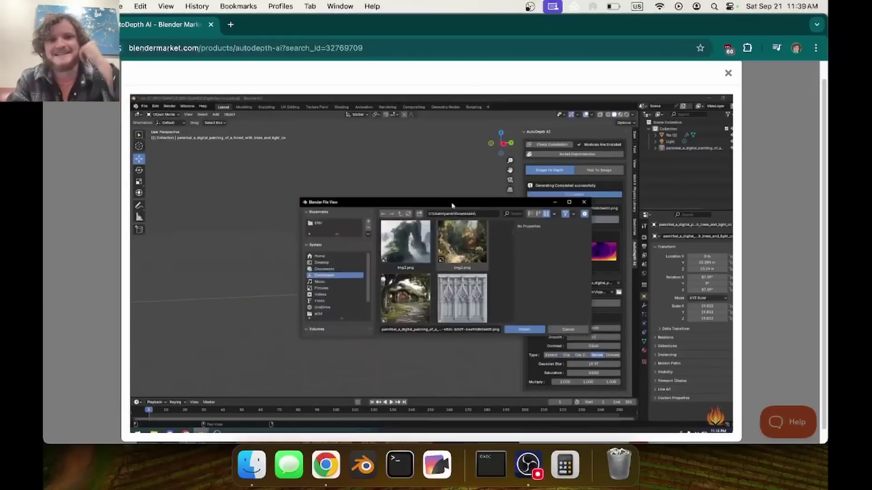
key(Escape)
drag(604, 186, 674, 181)
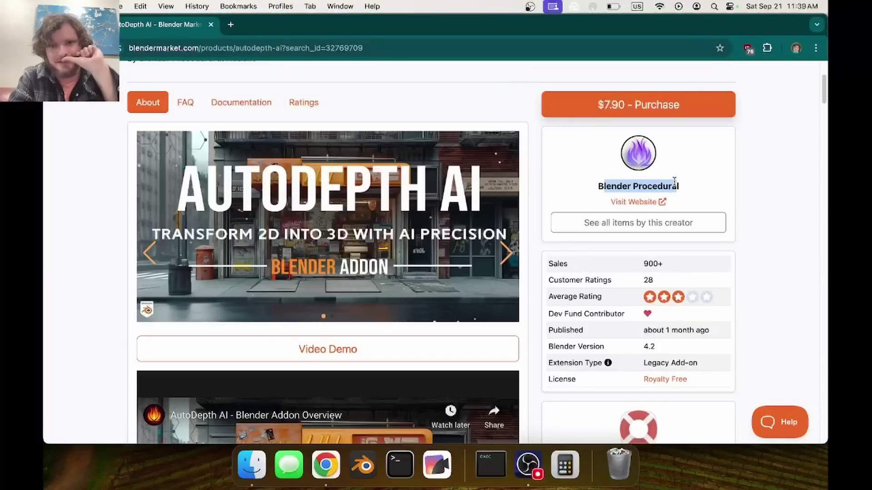
click(674, 181)
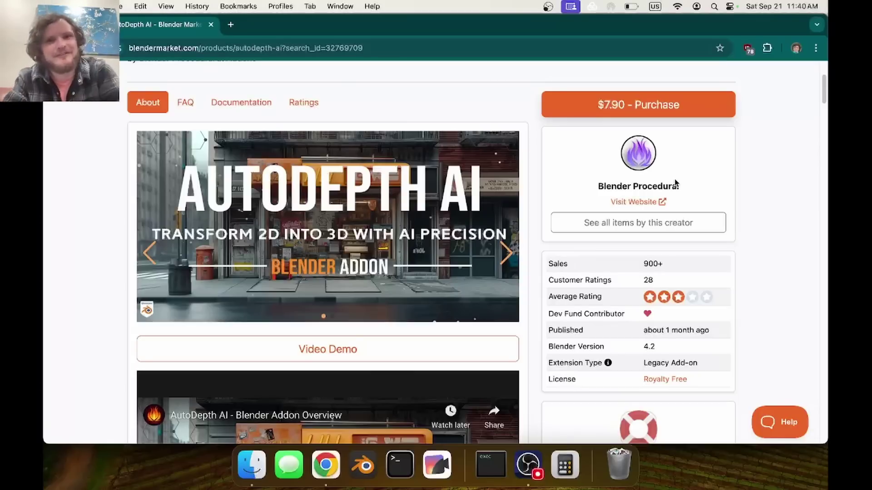
Step: Find the Mass Audubon forest photo in an image search, open it full size and save it to the Desktop as beforedepth
click(231, 26)
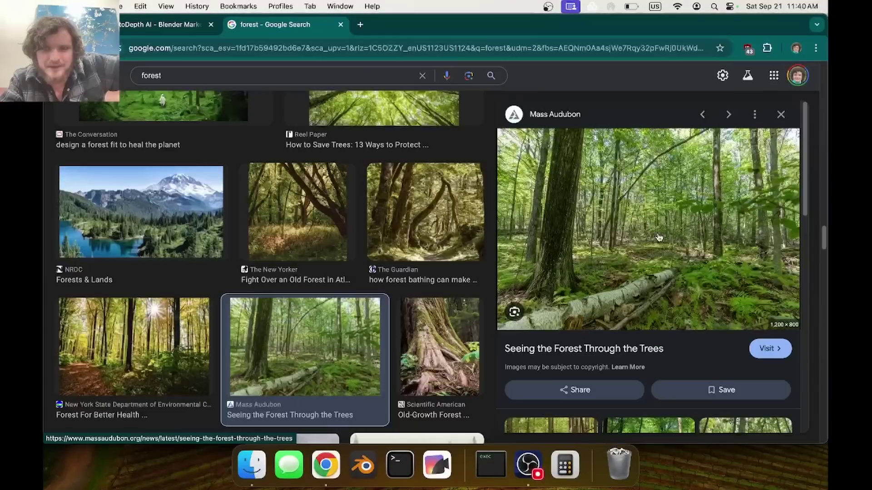
right_click(620, 214)
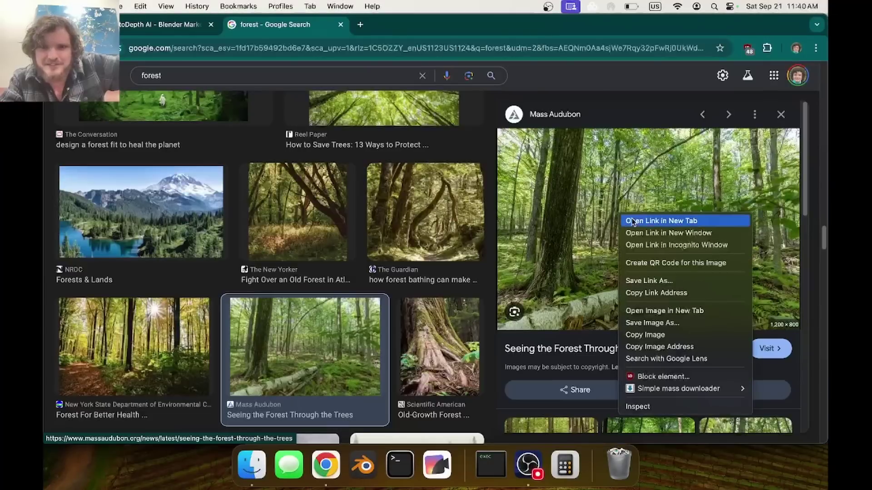
click(663, 311)
key(ctrl+Tab)
key(super+s)
text(be)
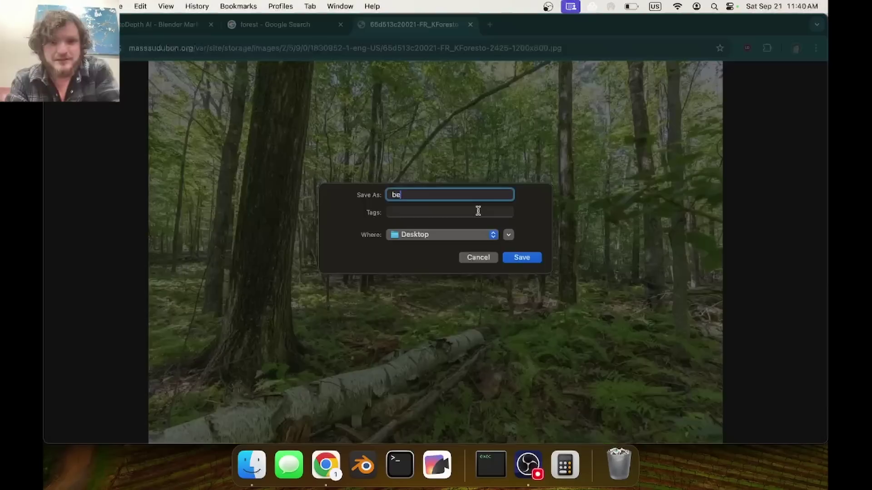
text(foredepth)
key(Return)
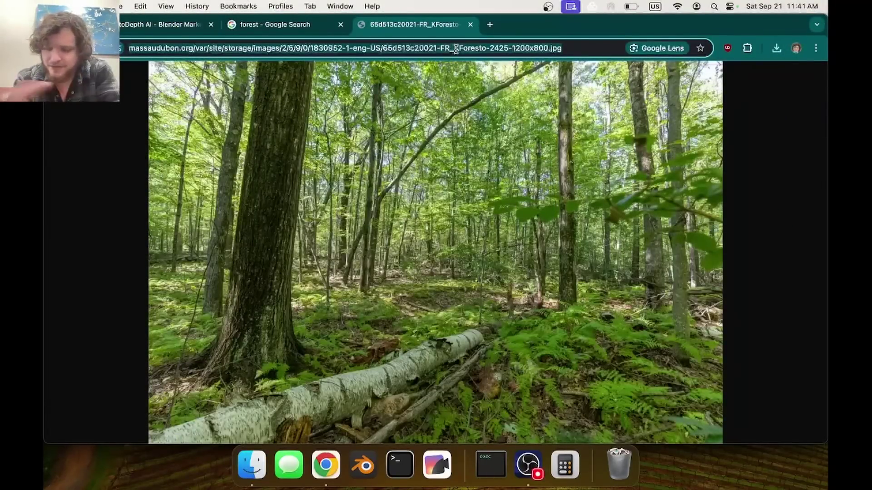
Step: Search the web for "marigold depth estimation" and open the Marigold Hugging Face Space
text(marigold depth estimation)
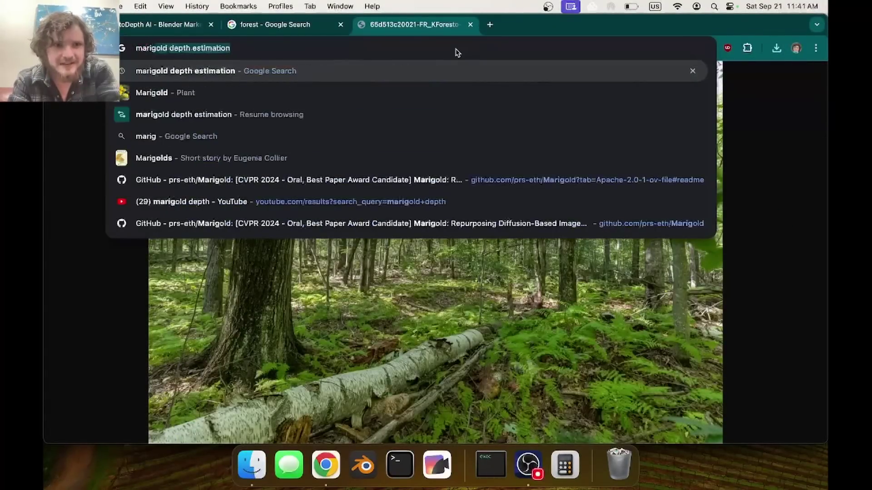
key(Return)
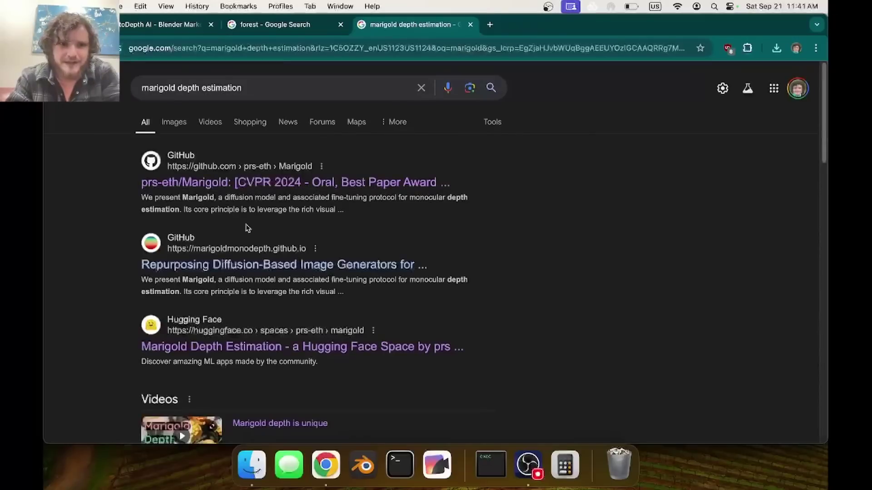
click(235, 348)
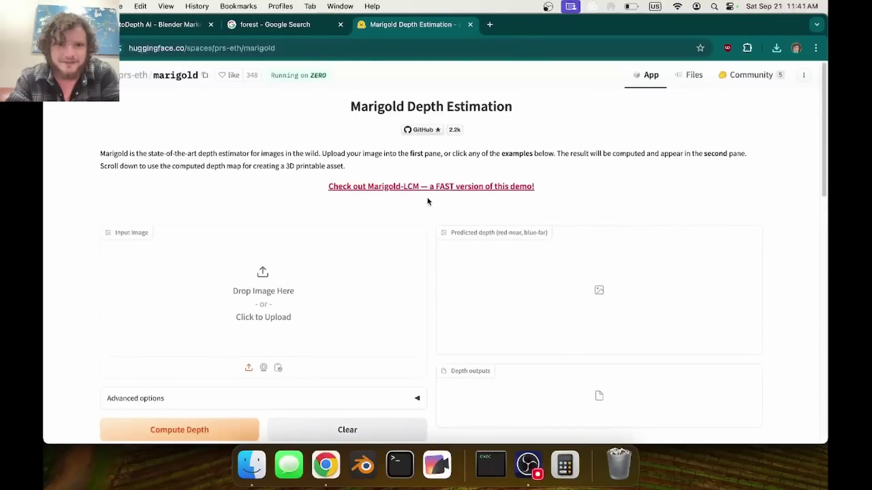
Step: Upload beforedepth.webp from the Desktop to Marigold and start computing its depth with the default options
click(265, 278)
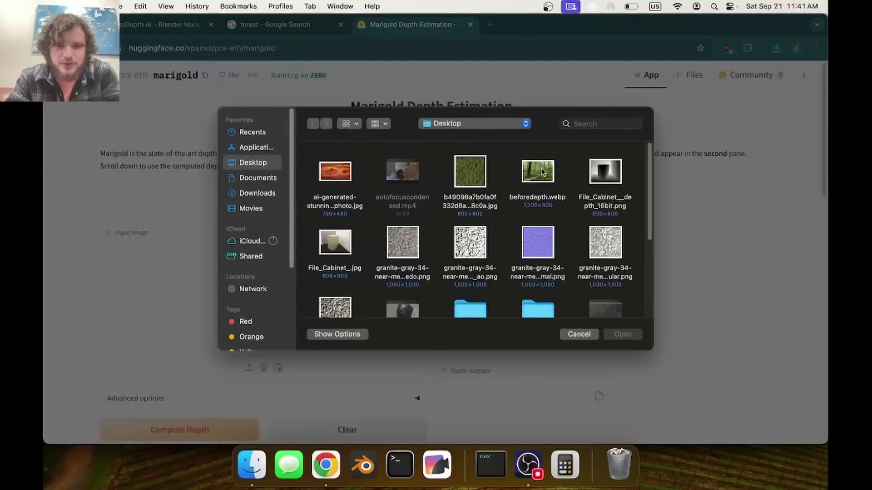
double_click(538, 171)
scroll(234, 250, down, 5)
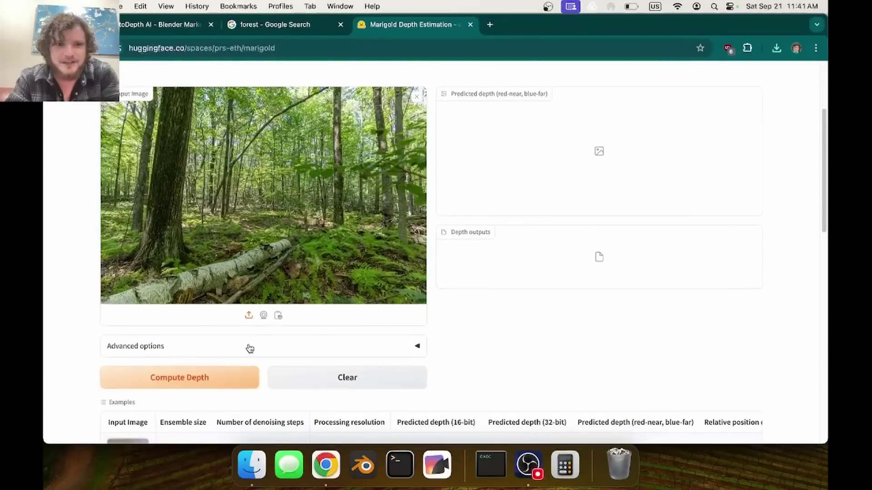
click(249, 348)
click(245, 348)
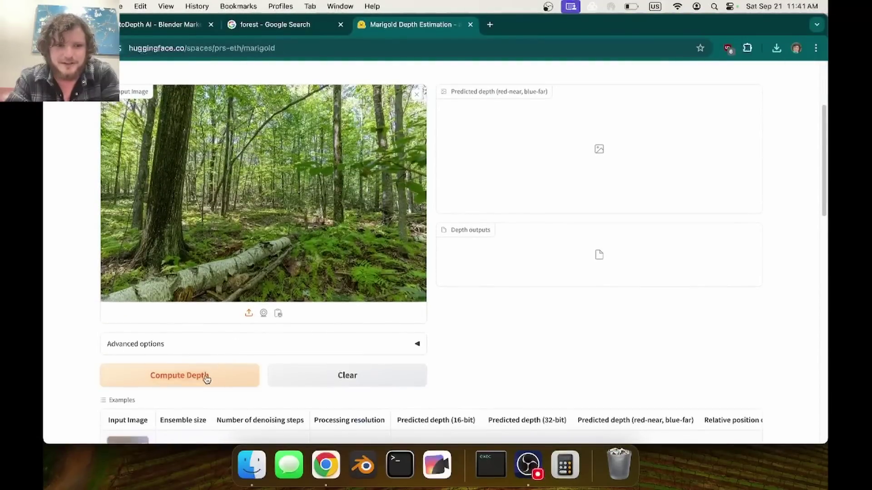
click(201, 377)
scroll(602, 164, up, 2)
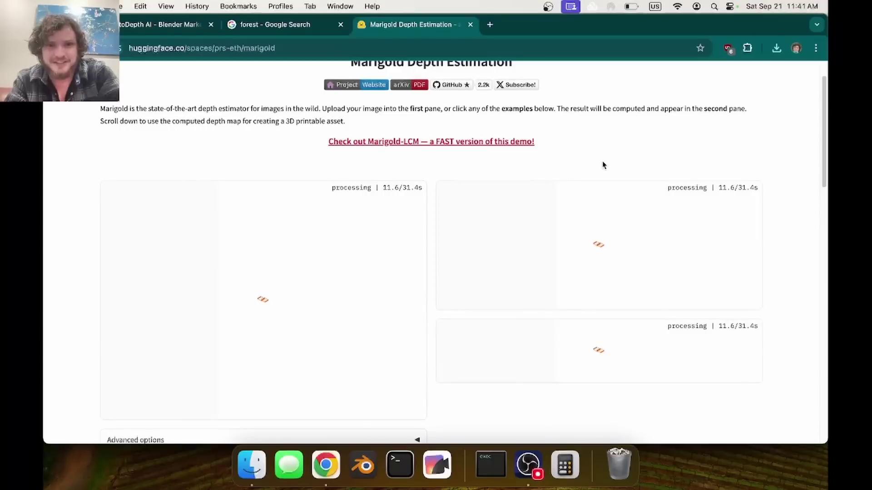
Step: Compute the depth of beforedepth.webp in the faster Marigold-LCM demo and reveal its full grayscale depth map
click(490, 144)
scroll(272, 272, down, 1)
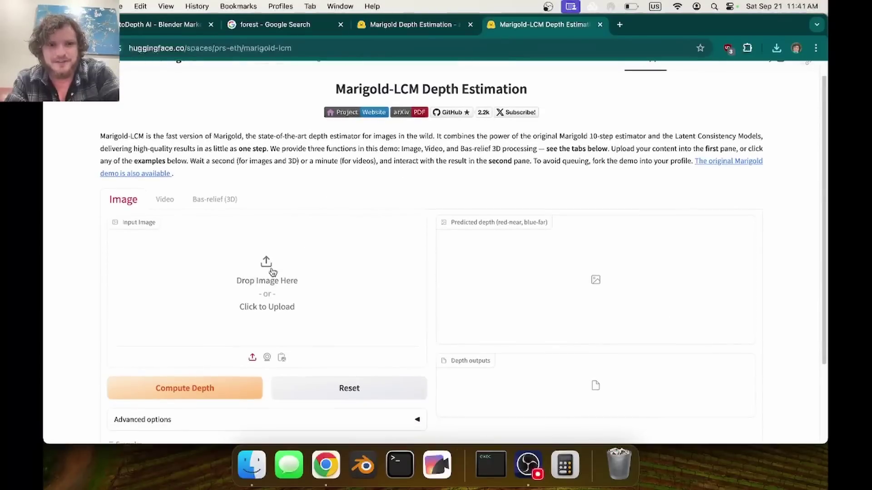
click(272, 272)
double_click(537, 172)
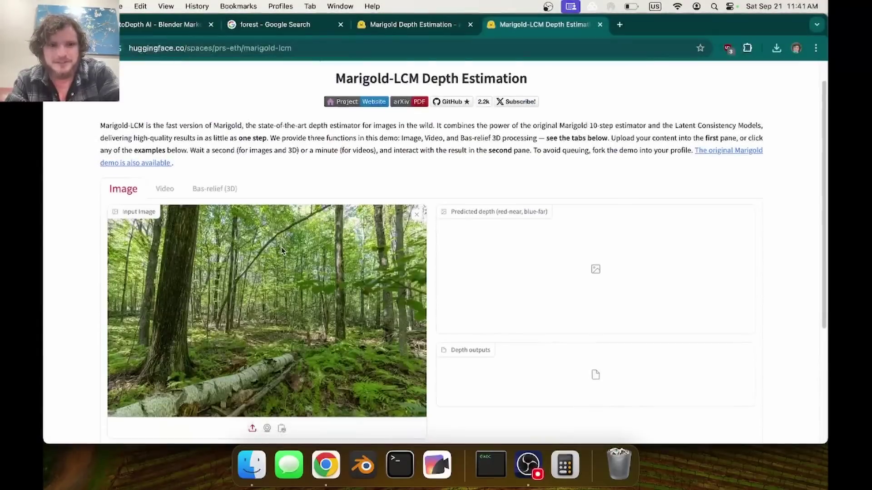
scroll(282, 273, down, 2)
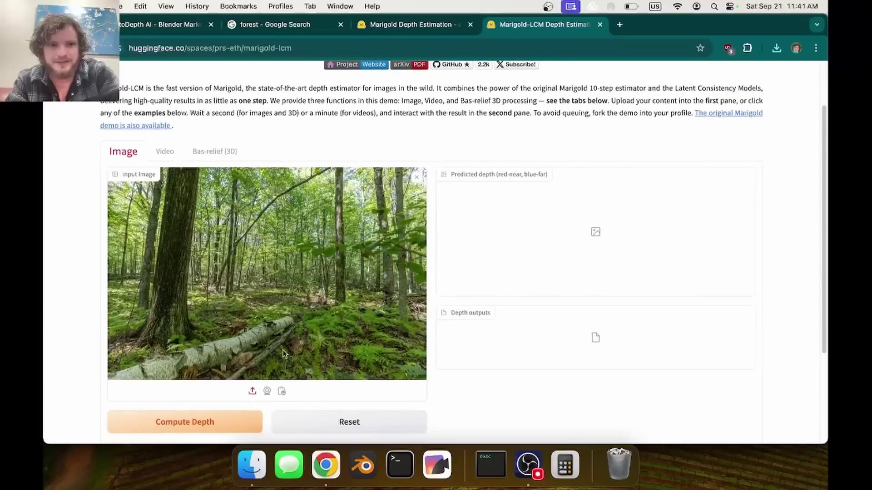
click(216, 431)
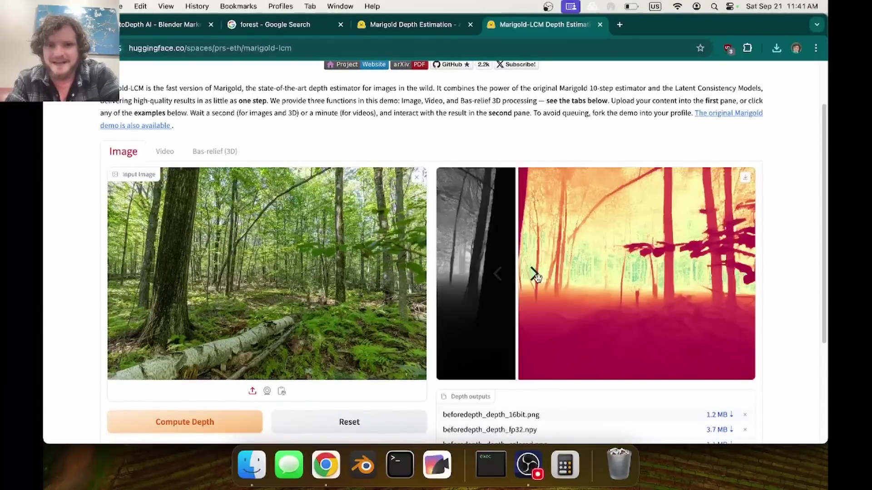
drag(535, 276, 766, 281)
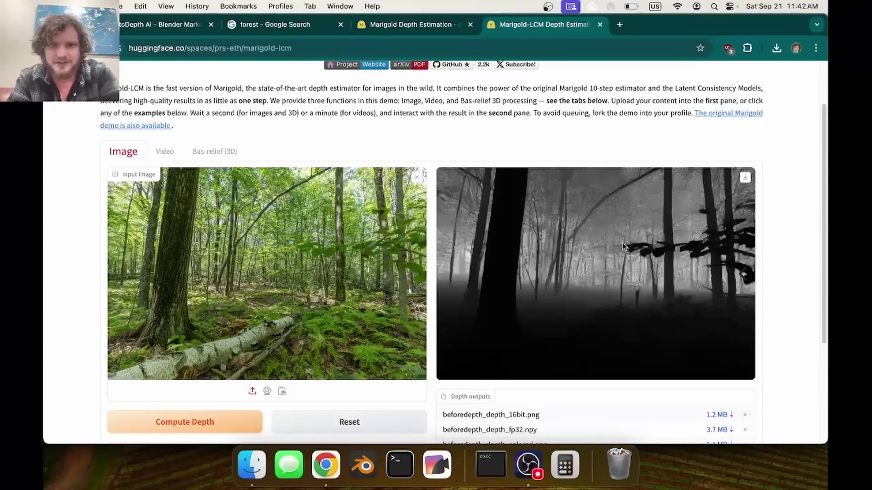
Step: Reveal the original Marigold demo's full grayscale depth map and download beforedepth_depth_16bit.png
click(400, 25)
drag(517, 284, 769, 302)
scroll(814, 301, down, 5)
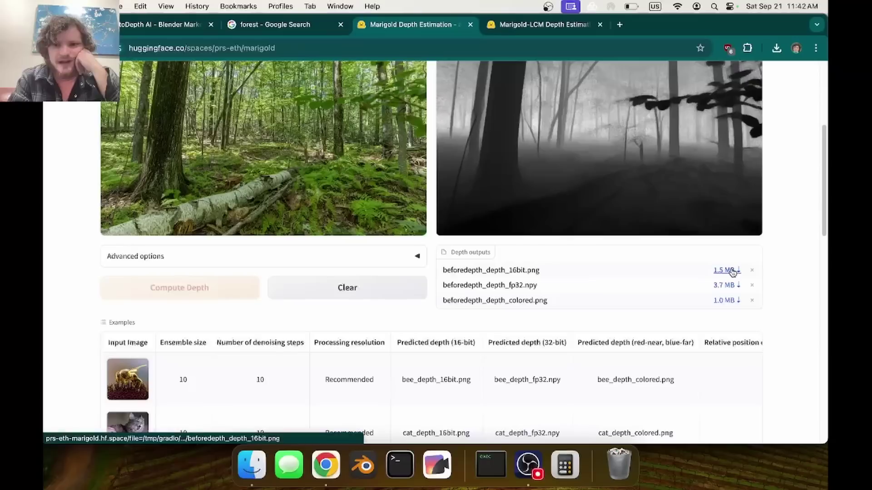
click(729, 271)
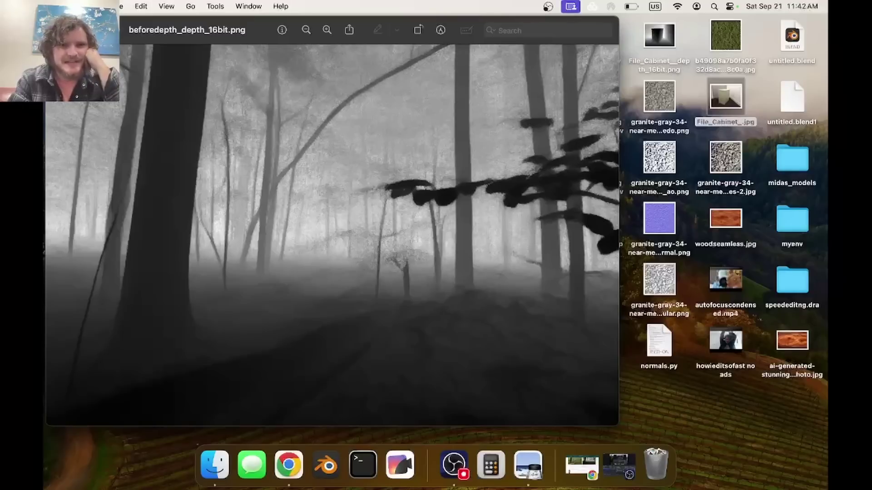
Step: Compare the downloaded depth map with the original beforedepth.webp photo, closing each preview
key(super+w)
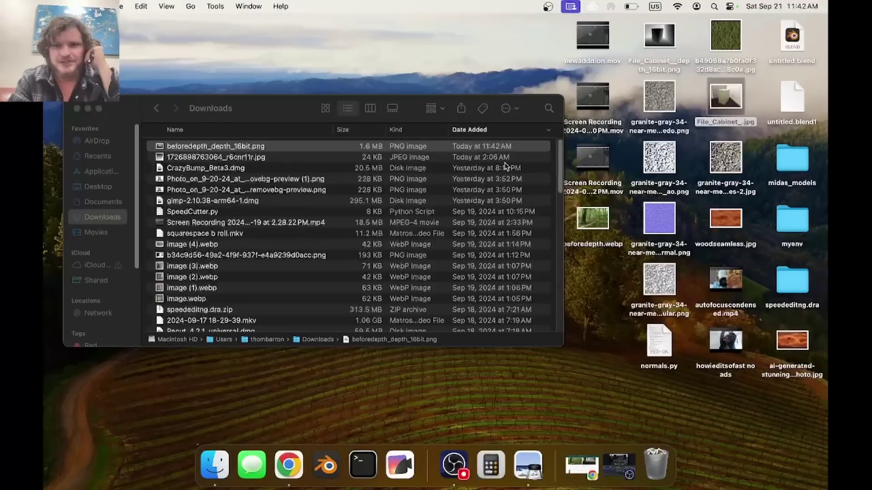
double_click(593, 218)
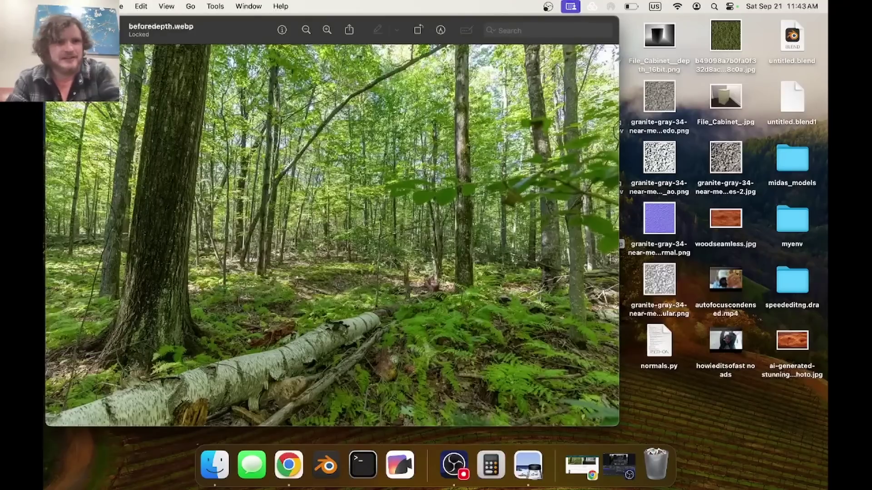
key(super+w)
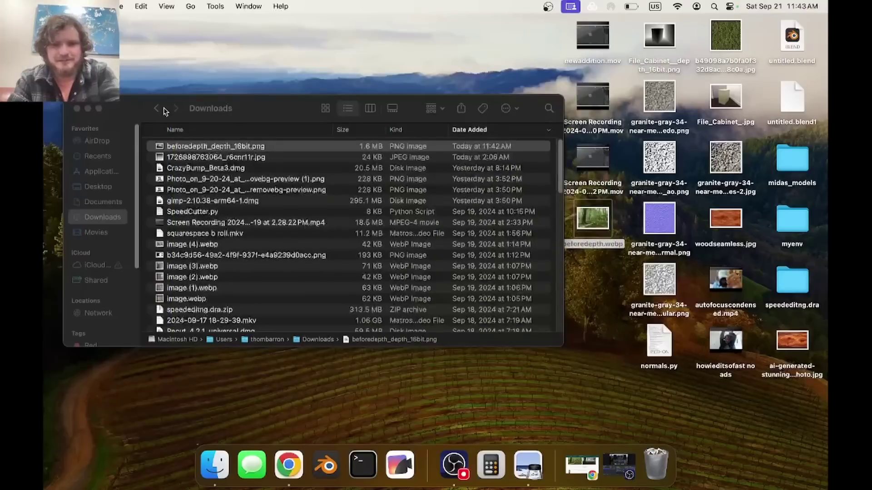
Step: Switch to Blender, add a plane in the Shading workspace and display it in rendered viewport shading
click(327, 463)
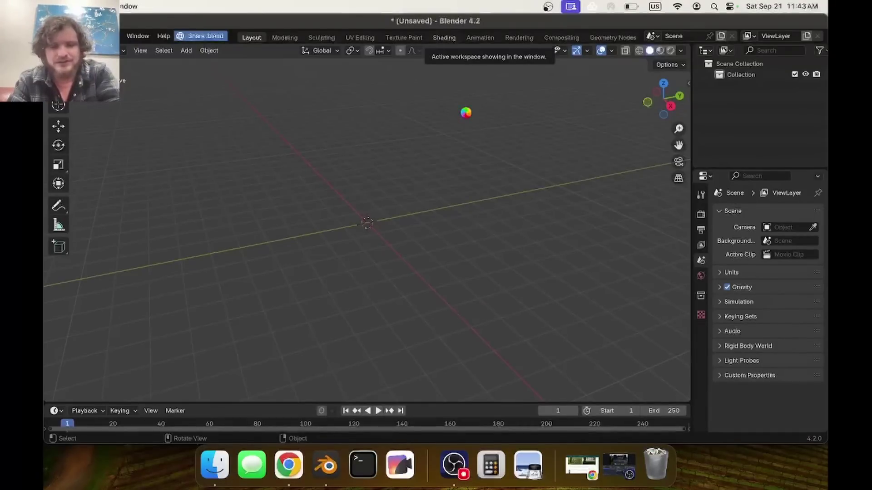
click(444, 37)
key(shift+a)
mouse_move(384, 169)
click(459, 168)
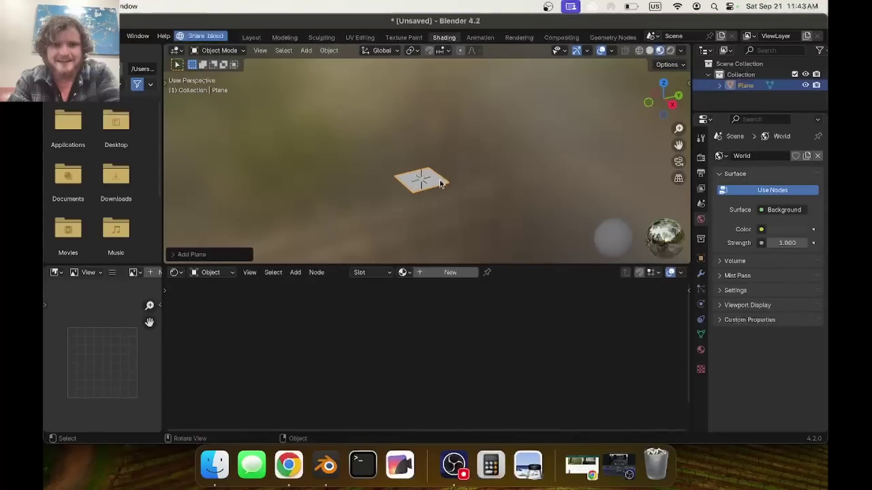
shift+middle_drag(428, 199, 417, 133)
click(671, 50)
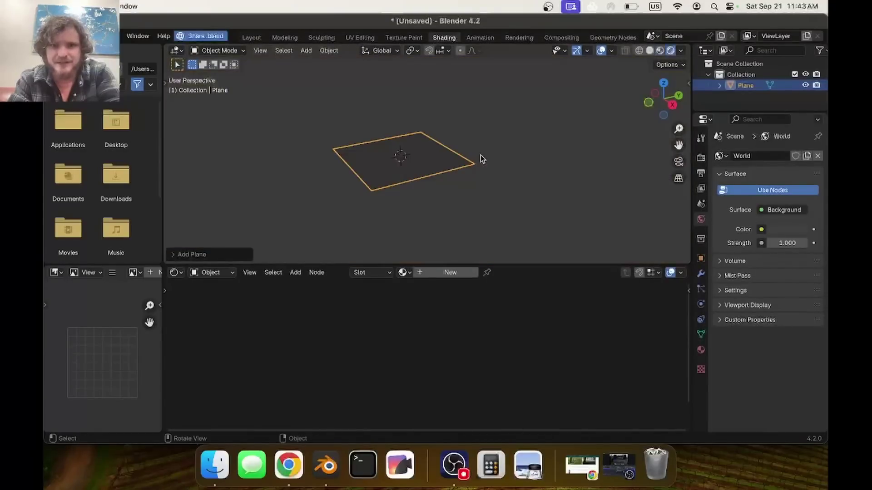
Step: Create a new material on the plane and bring beforedepth.webp from the Desktop into its node tree
middle_drag(480, 166, 408, 181)
click(451, 272)
drag(481, 25, 236, 59)
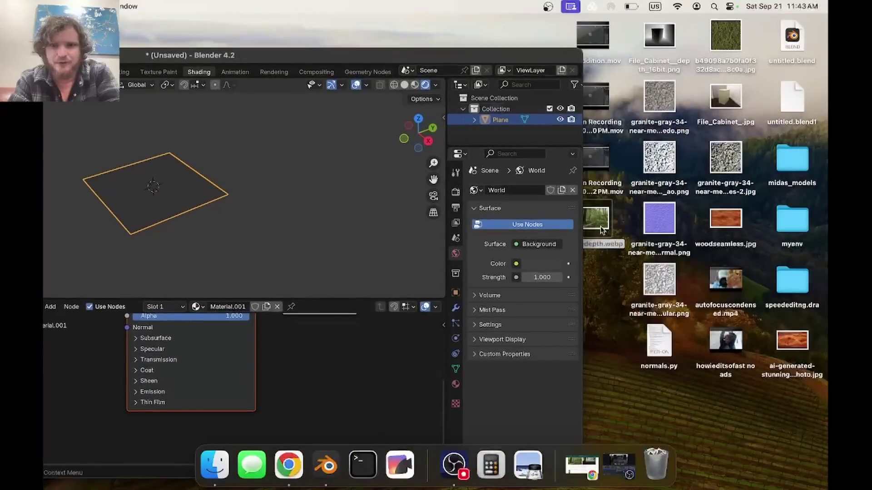
drag(600, 226, 382, 363)
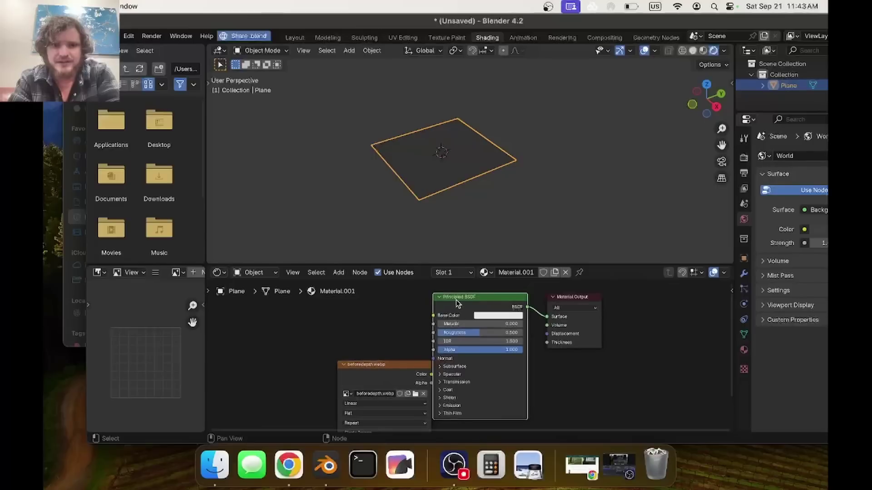
Step: Delete the Principled BSDF node and connect the beforedepth.webp Color output to the Material Output's Surface
click(456, 299)
key(x)
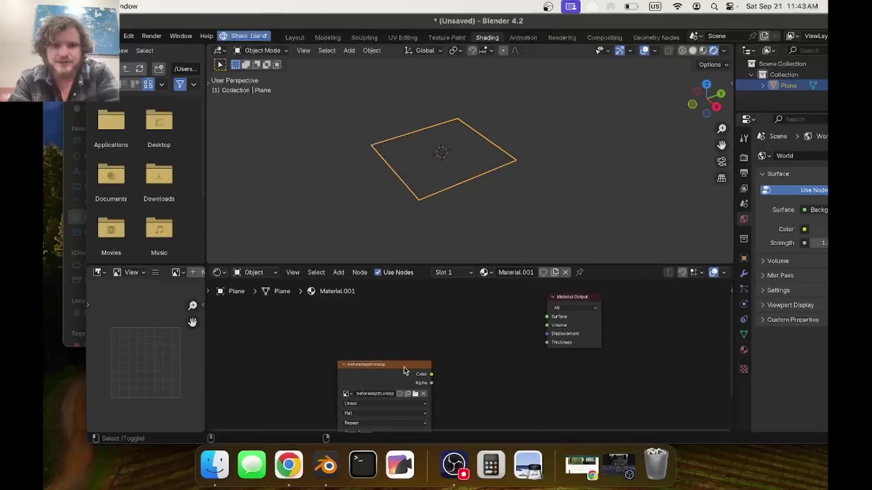
ctrl+shift+click(403, 367)
Step: Widen the plane by scaling it along the X axis to suit the forest image's proportions
key(s)
key(x)
click(521, 163)
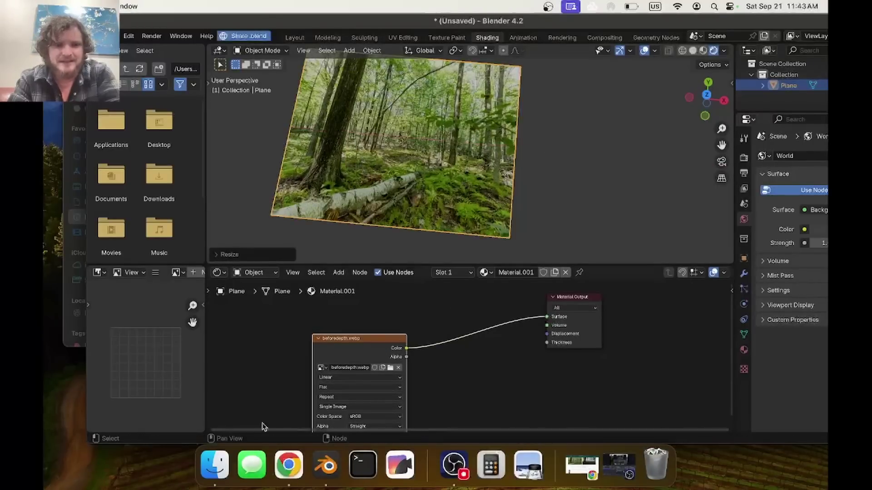
Step: Add beforedepth_depth_16bit.png from the Downloads folder to the material as a second image texture node
click(214, 465)
drag(218, 145, 390, 370)
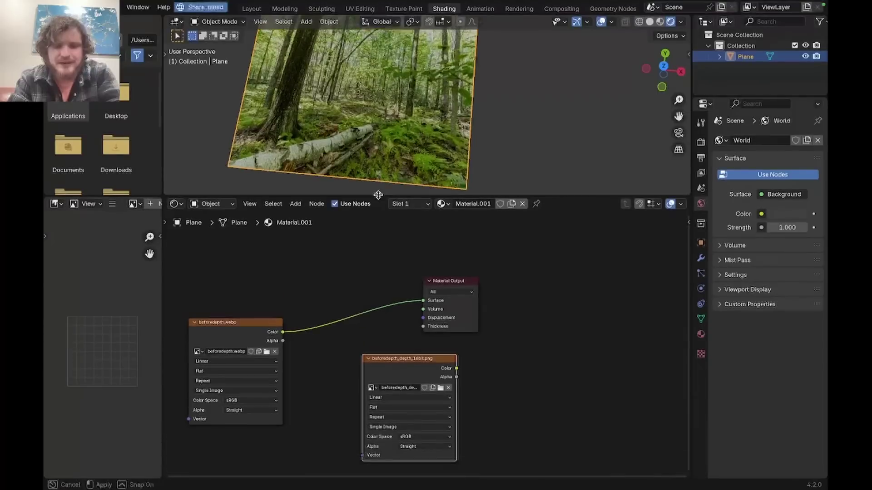
drag(555, 323, 443, 299)
key(g)
click(549, 300)
Step: Move the Material Output node farther away from the image texture nodes to make room between them
scroll(539, 306, up, 3)
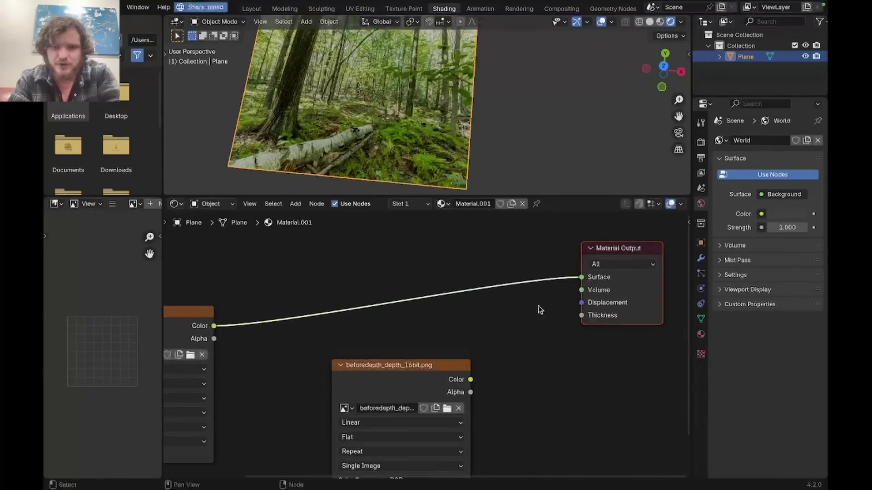
scroll(540, 305, right, 2)
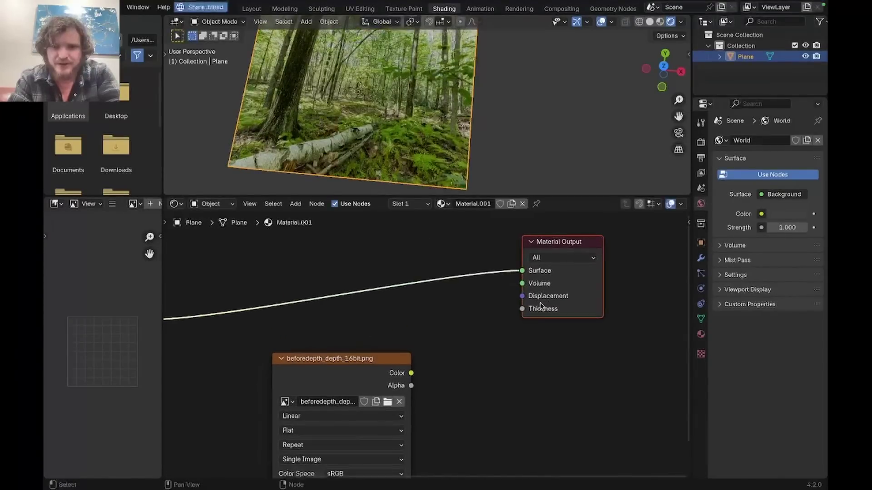
click(534, 243)
click(534, 243)
drag(546, 245, 612, 246)
scroll(463, 136, down, 3)
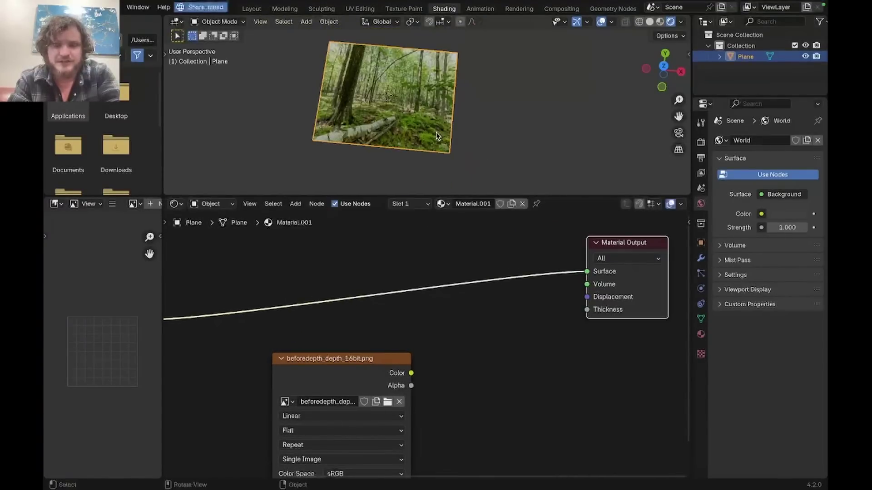
Step: Add a Combine XYZ node and connect its Vector output to the Material Output's Displacement
middle_drag(437, 136, 410, 63)
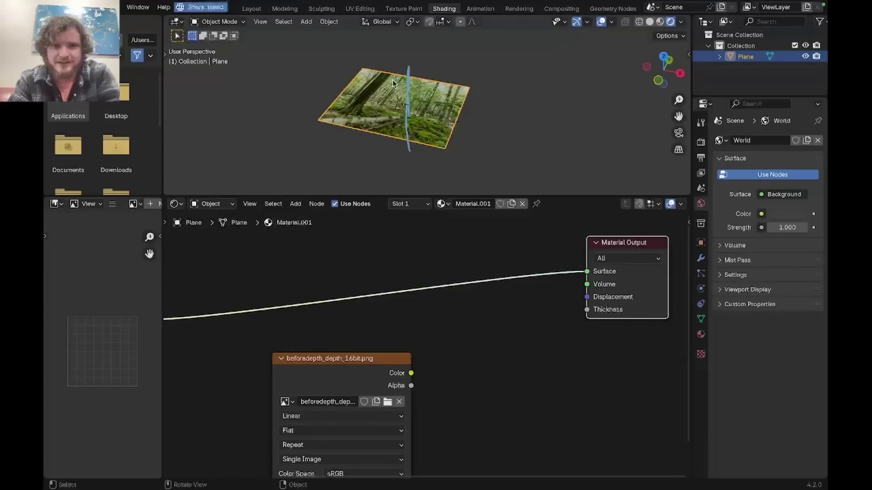
drag(586, 297, 533, 307)
text(combine)
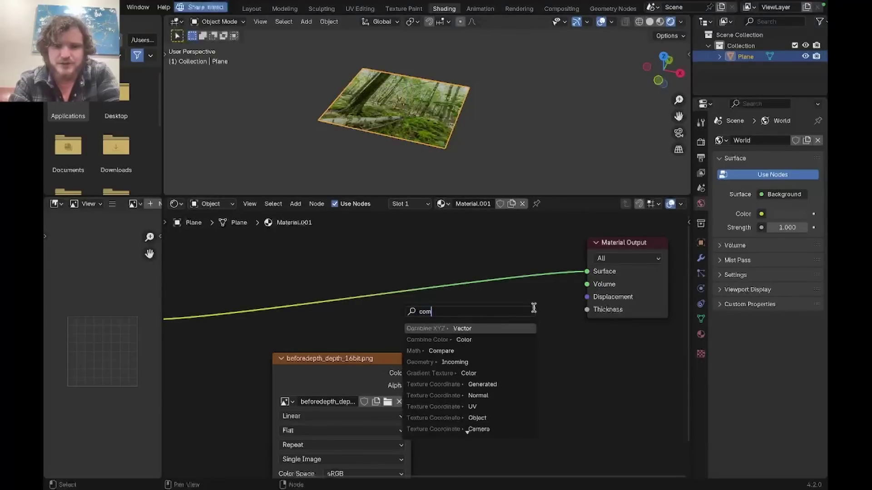
key(Return)
click(535, 298)
Step: Set the depth texture's color space to Non-Color and connect its Color output to the Combine XYZ node's Z input
drag(373, 359, 353, 335)
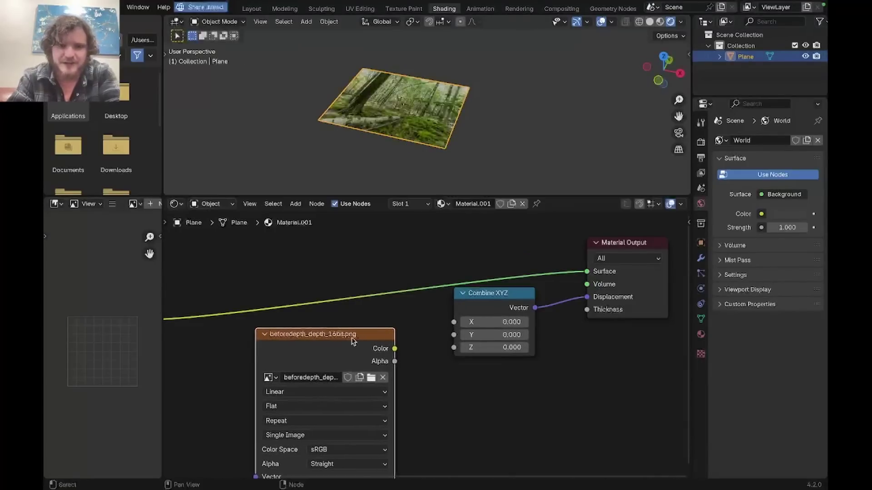
scroll(354, 363, down, 3)
click(354, 384)
key(n)
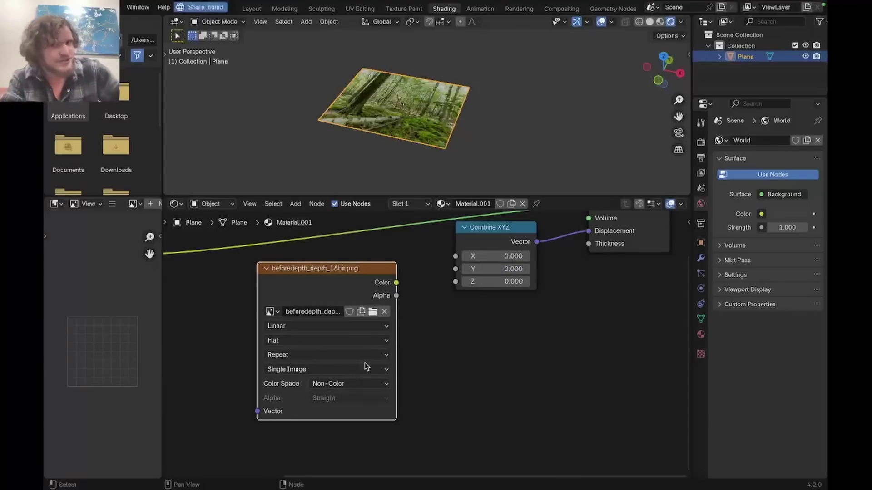
drag(396, 284, 455, 281)
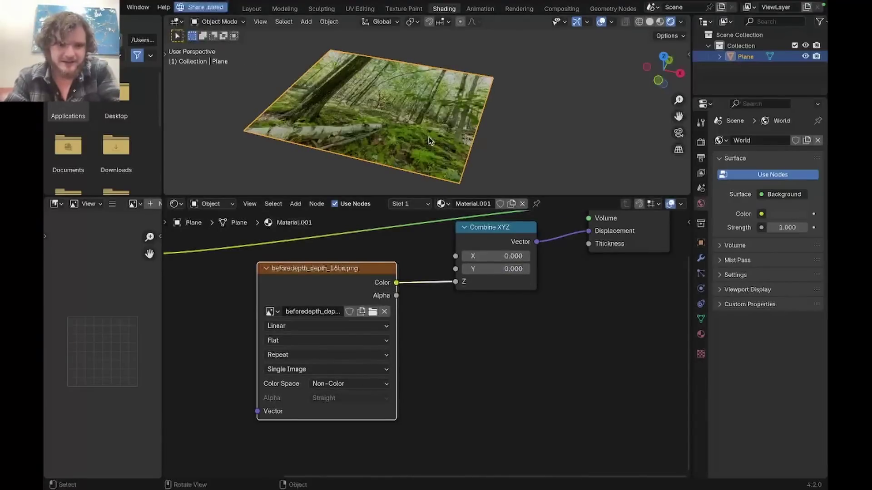
Step: Set the displacement method of the plane's material to Displacement and Bump
click(701, 334)
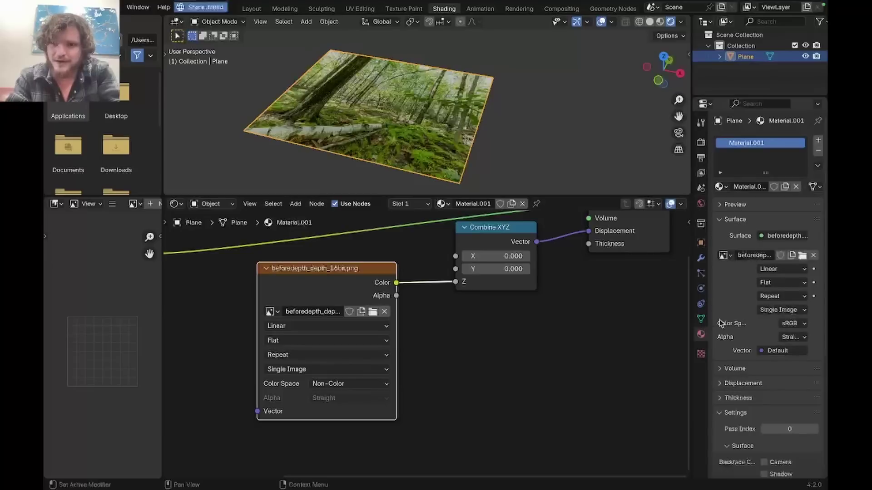
scroll(756, 322, down, 8)
click(774, 348)
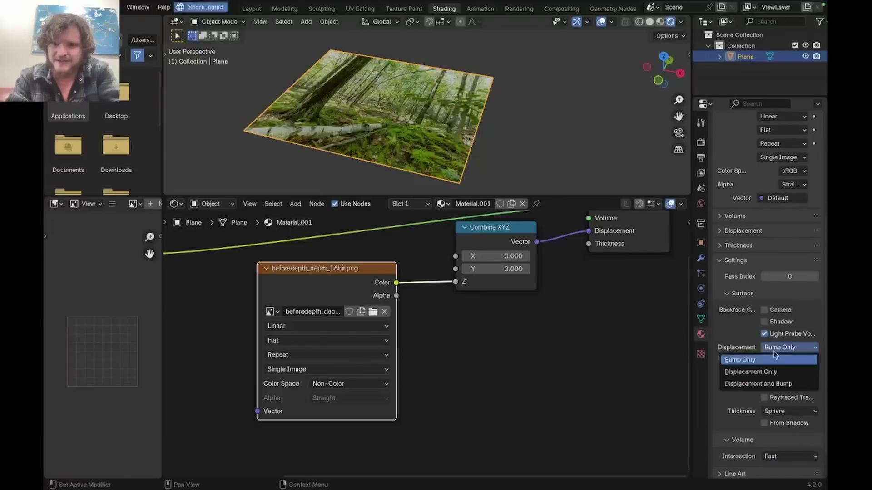
click(767, 384)
Step: Subdivide the plane's mesh repeatedly in Edit Mode to give it dense geometry, and return to Object Mode
key(Tab)
right_click(422, 102)
click(422, 105)
right_click(422, 105)
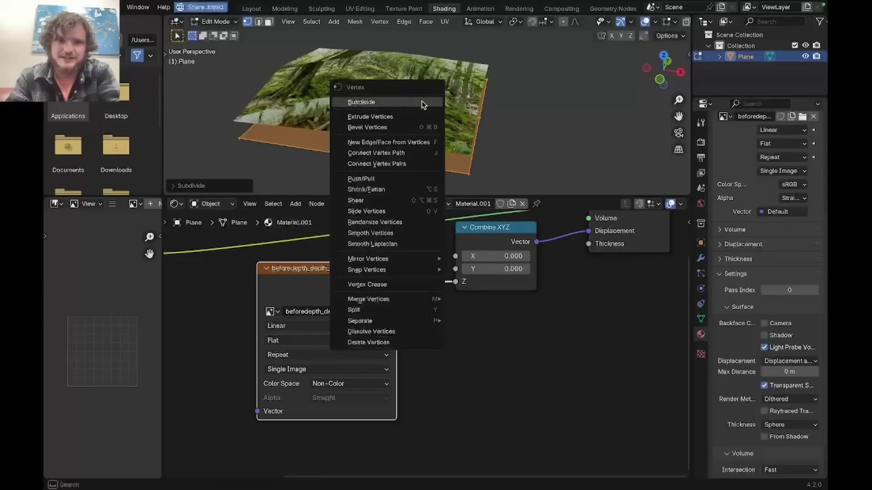
click(422, 105)
right_click(422, 105)
click(422, 105)
right_click(422, 104)
click(422, 105)
right_click(421, 102)
click(423, 101)
key(Tab)
middle_drag(422, 72, 439, 94)
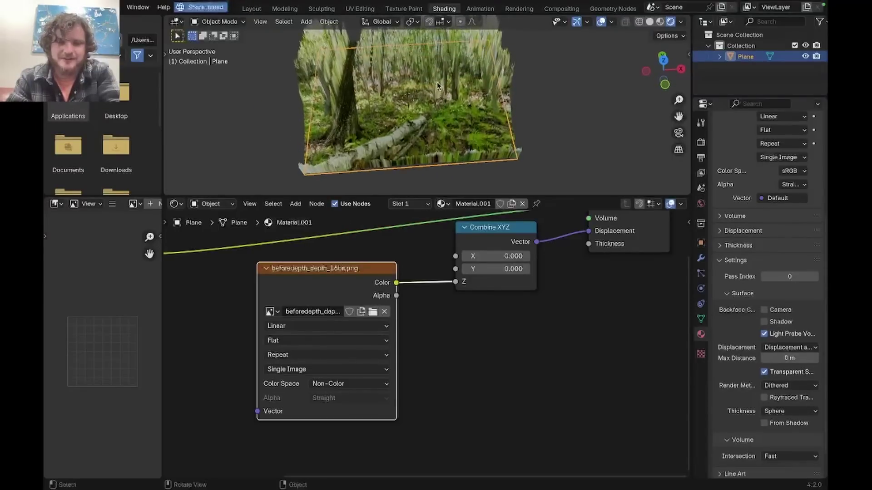
Step: Preview the depth texture directly on the plane's surface in the top view
ctrl+shift+click(347, 273)
click(664, 60)
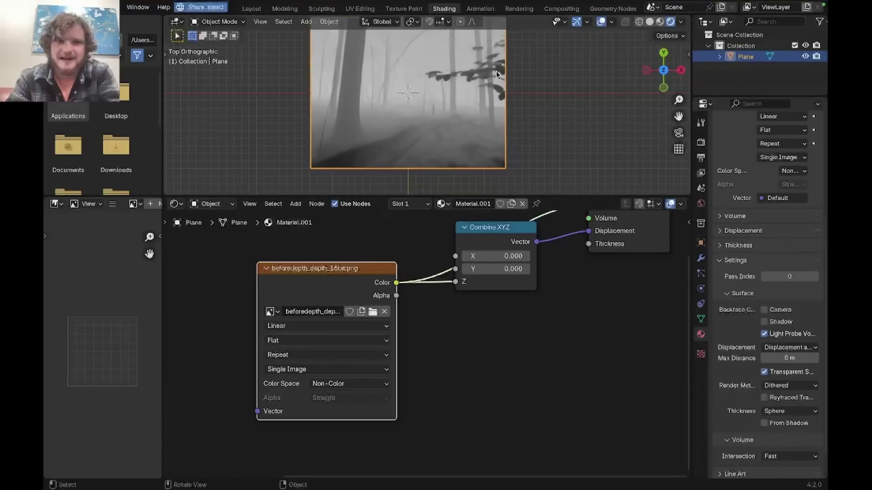
shift+middle_drag(428, 67, 433, 91)
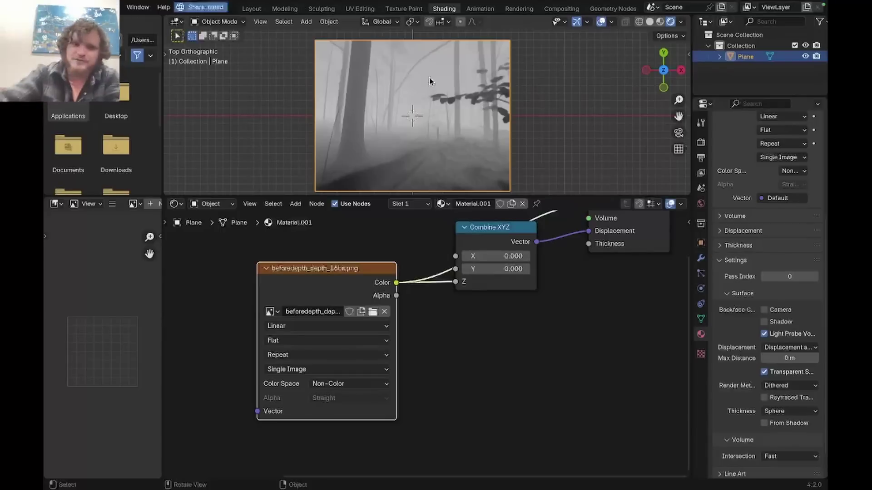
Step: Insert a Math node between the depth texture's Color and Combine XYZ's Z, set to Multiply with a value of -1
drag(364, 269, 253, 237)
key(shift+a)
click(437, 243)
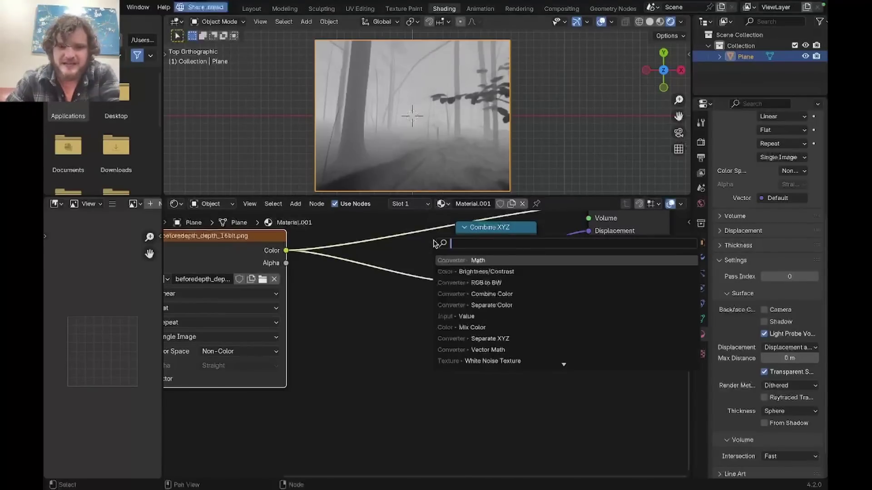
text(mat)
key(Return)
click(423, 286)
click(393, 293)
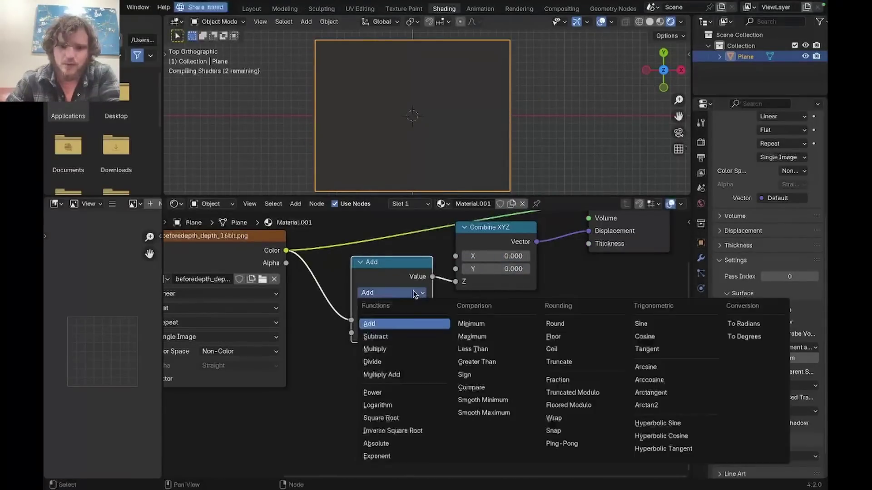
click(410, 328)
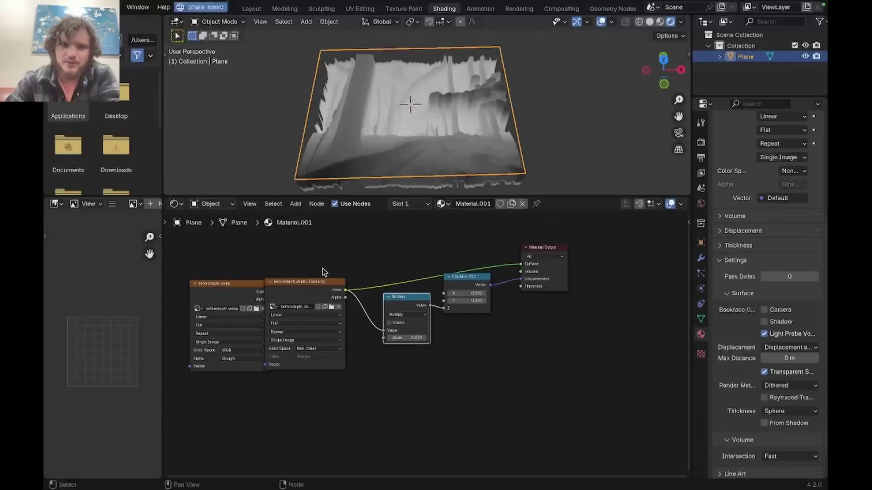
Step: Move the two image texture nodes apart and connect the beforedepth.webp Color output to the Material Output's Surface again
middle_drag(265, 295, 303, 314)
click(272, 314)
drag(273, 290, 247, 278)
ctrl+shift+click(246, 278)
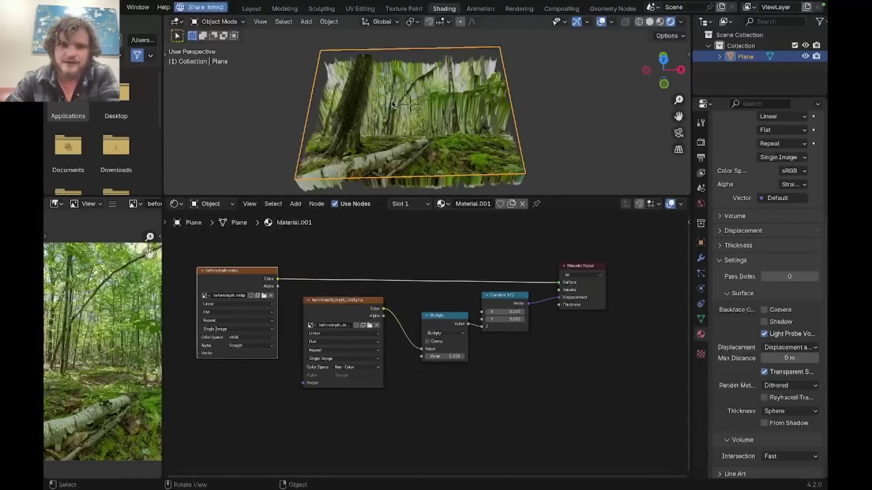
middle_drag(393, 104, 395, 140)
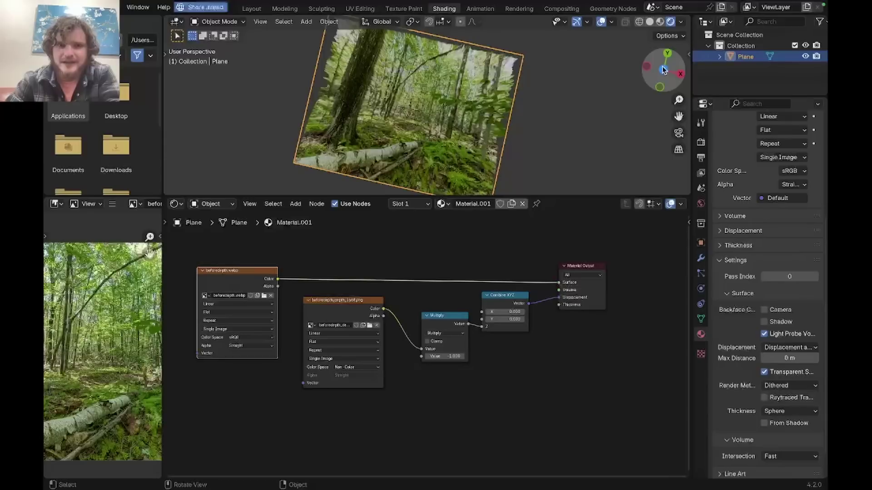
drag(663, 70, 397, 92)
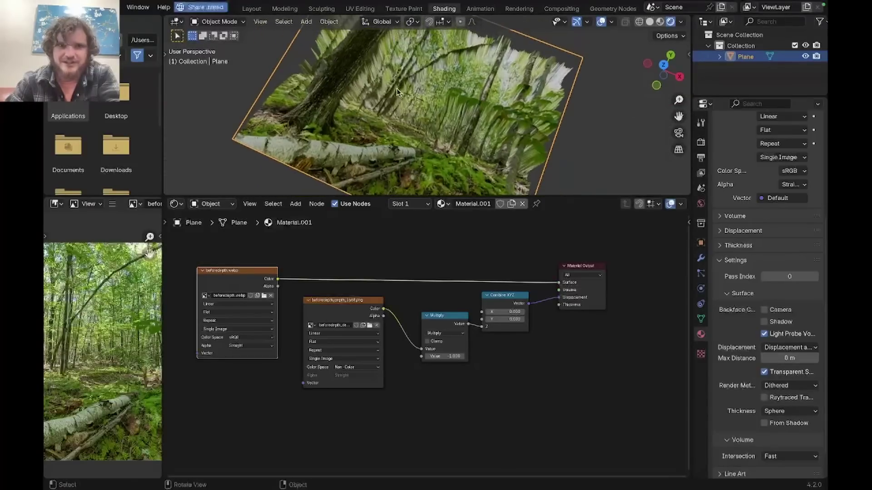
middle_drag(396, 91, 439, 105)
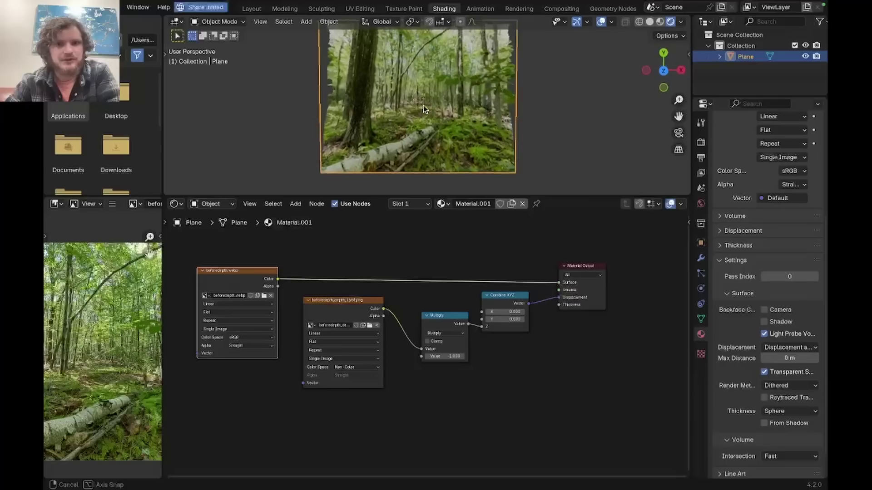
middle_drag(424, 108, 428, 122)
Step: Insert a Principled BSDF node between the beforedepth.webp texture and the Material Output's Surface, placed clear of the depth texture node
key(shift+a)
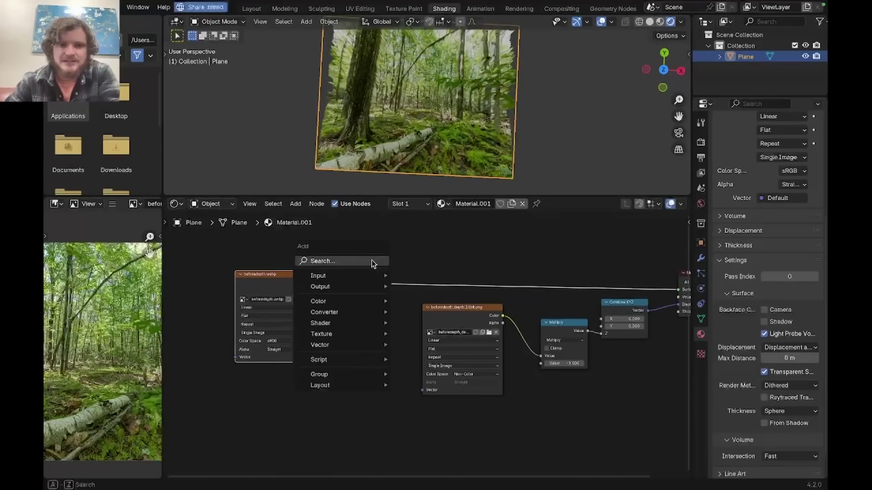
text(princ)
key(Return)
click(363, 259)
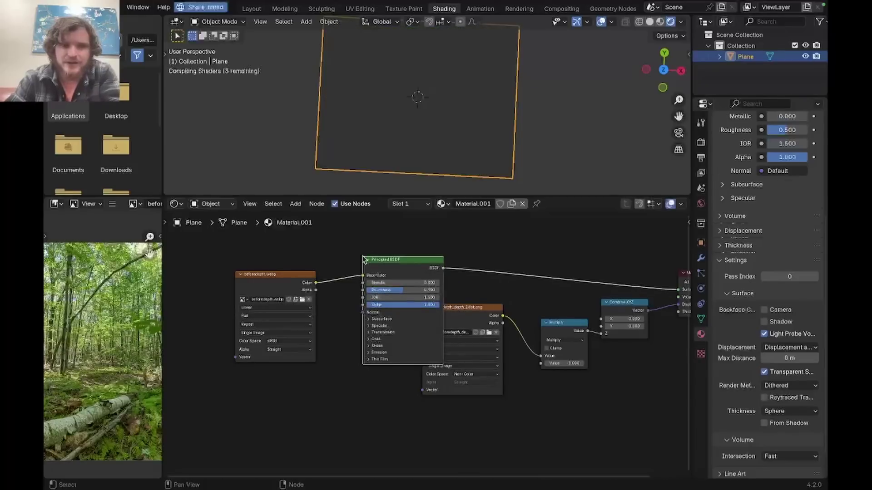
drag(363, 259, 348, 241)
Step: Add a point light to the scene and move it within the displaced forest
key(shift+a)
mouse_move(299, 287)
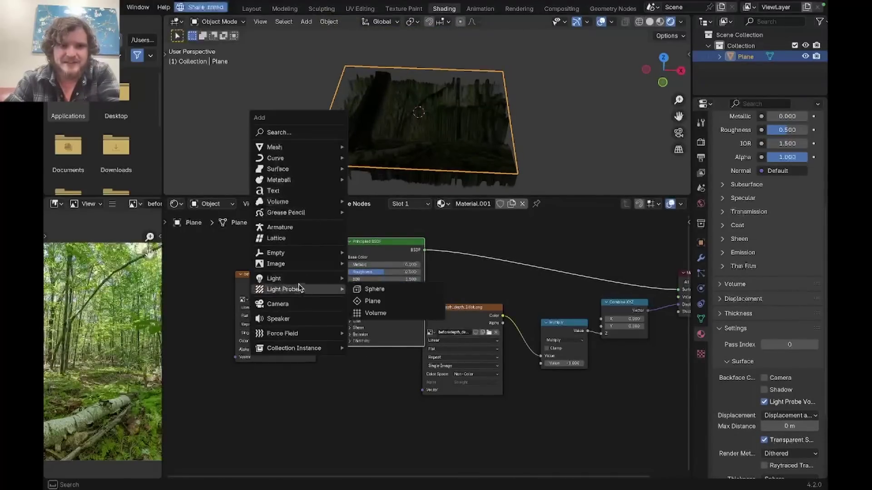
click(375, 278)
key(g)
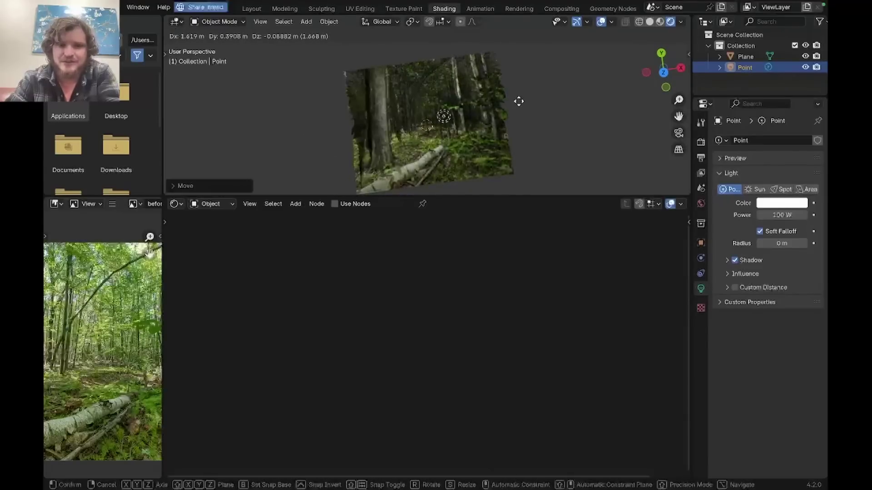
click(476, 109)
shift+middle_drag(463, 111, 473, 72)
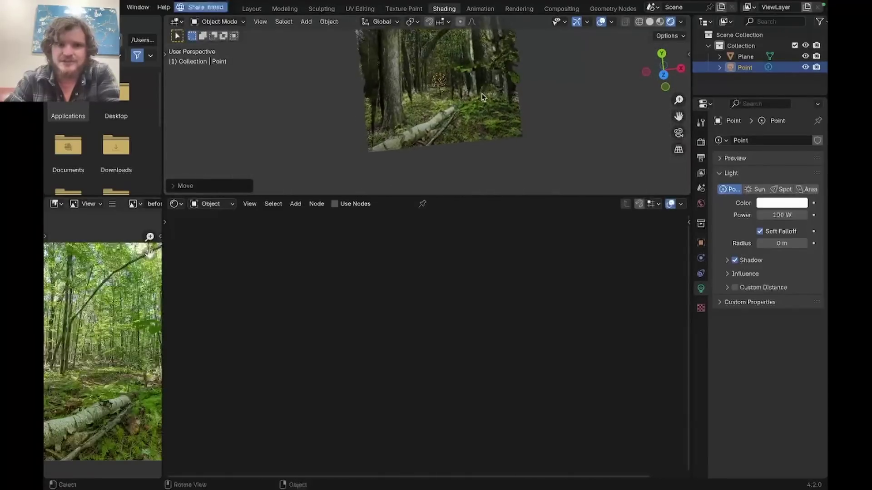
scroll(473, 72, up, 1)
middle_drag(488, 114, 475, 92)
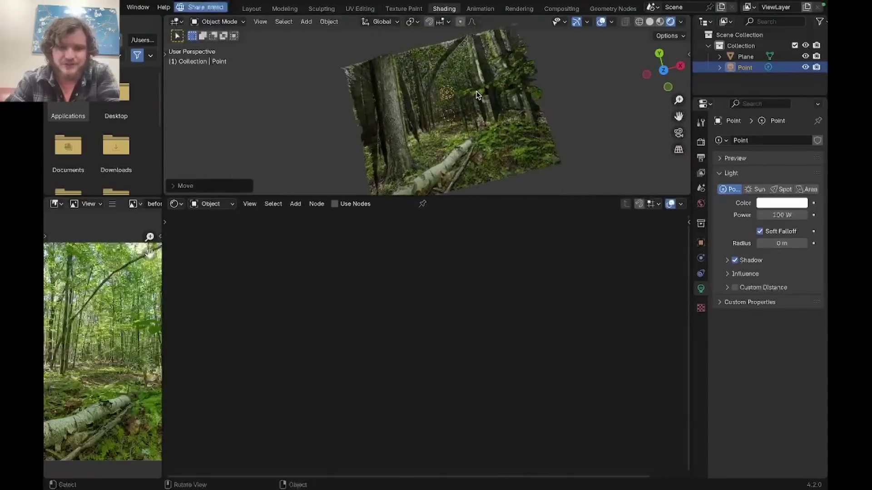
Step: Switch to Chrome, search for midas github and open the isl-org/MiDaS repository
key(ctrl+Up)
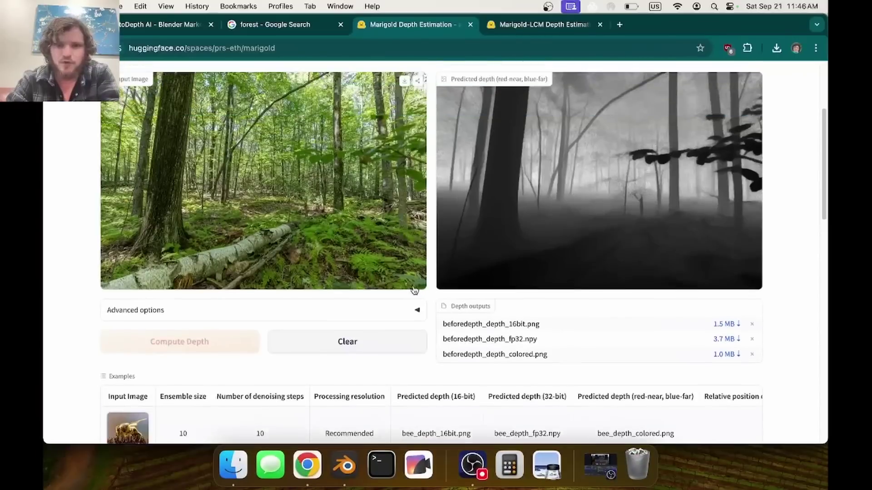
scroll(445, 250, up, 1)
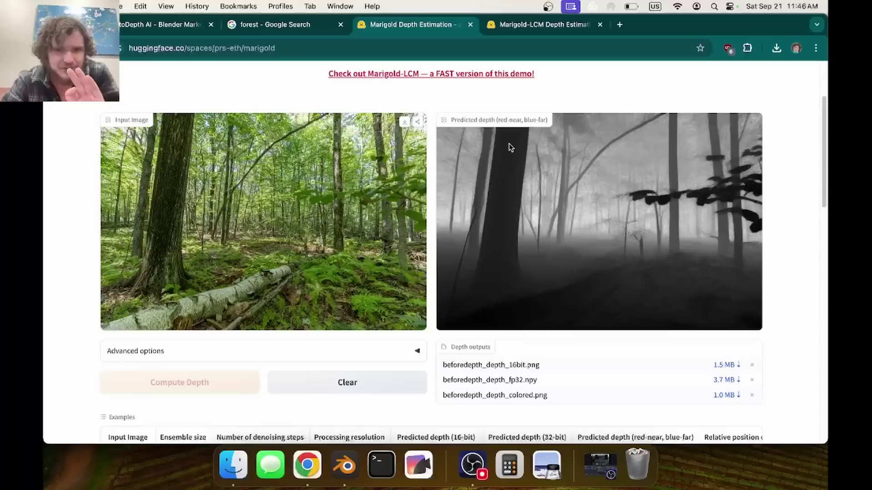
click(489, 46)
text(midas github)
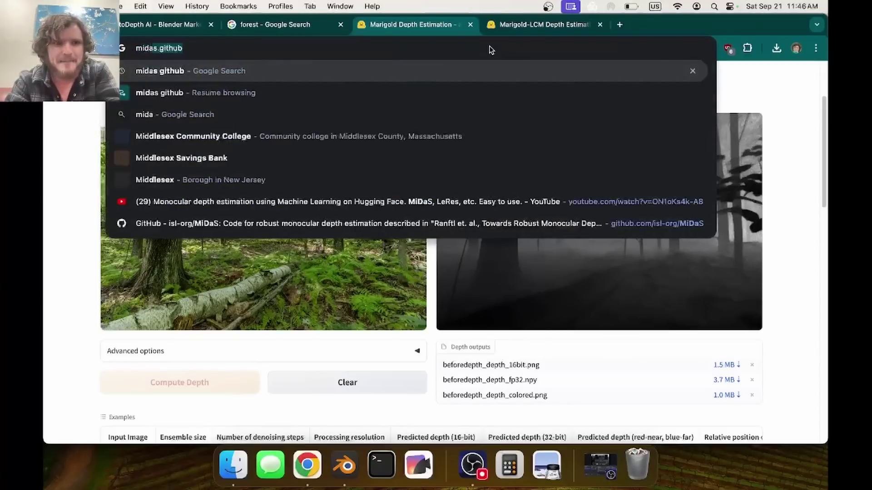
key(Return)
click(269, 183)
Step: Examine the depth map comparison in the MiDaS README, and return to the AutoDepth AI product page on Blender Market
scroll(409, 218, down, 15)
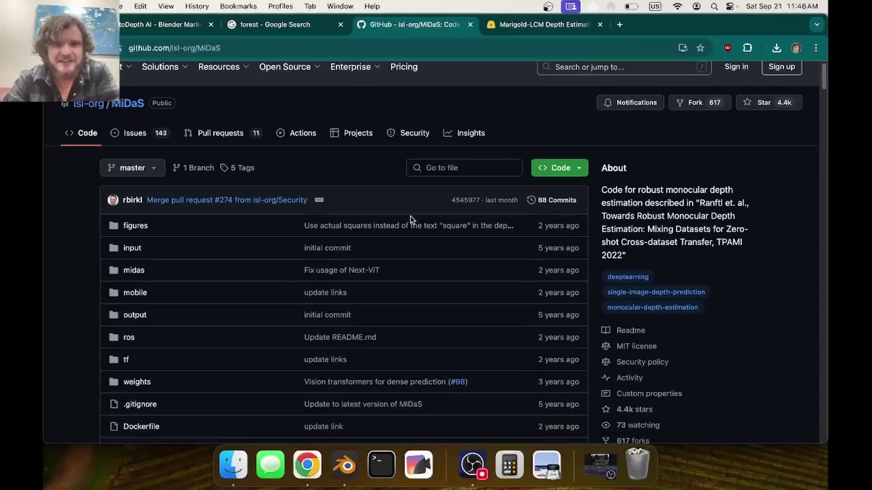
scroll(411, 219, down, 20)
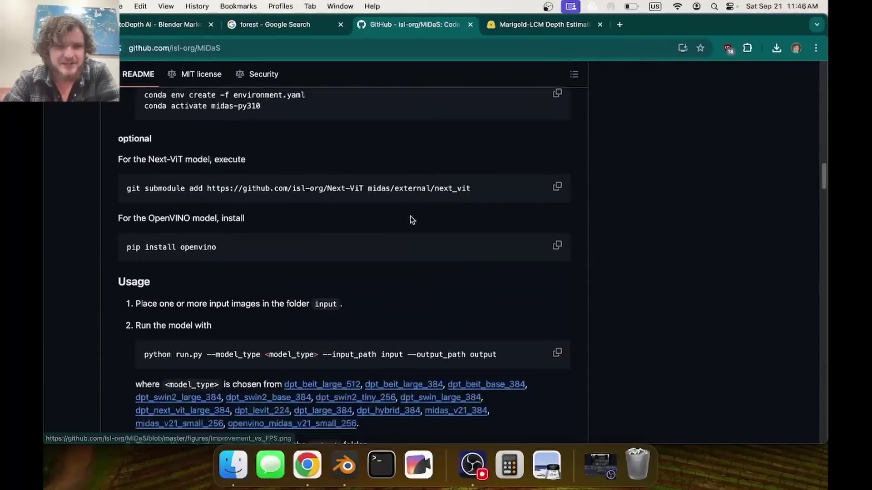
scroll(411, 216, down, 10)
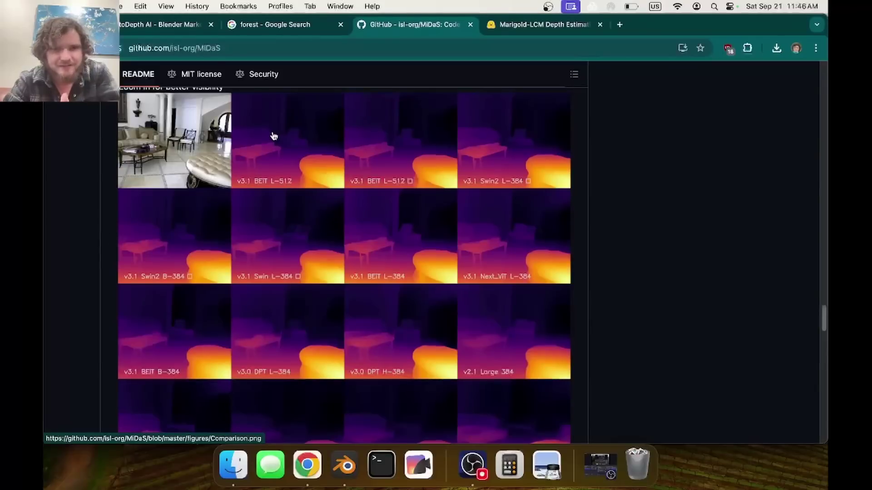
scroll(274, 135, up, 2)
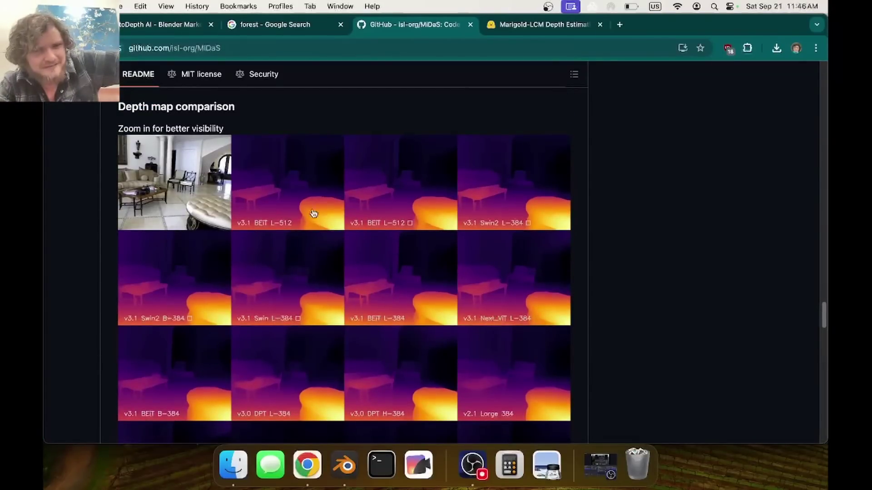
scroll(318, 199, up, 2)
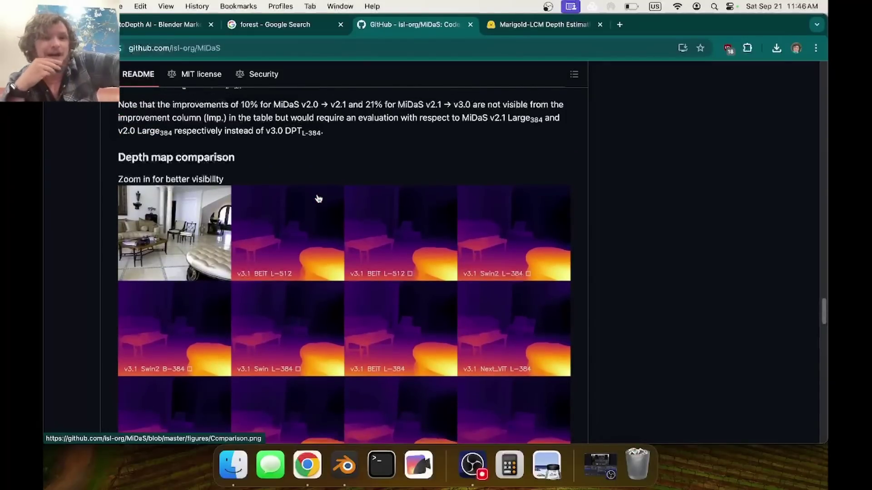
click(172, 26)
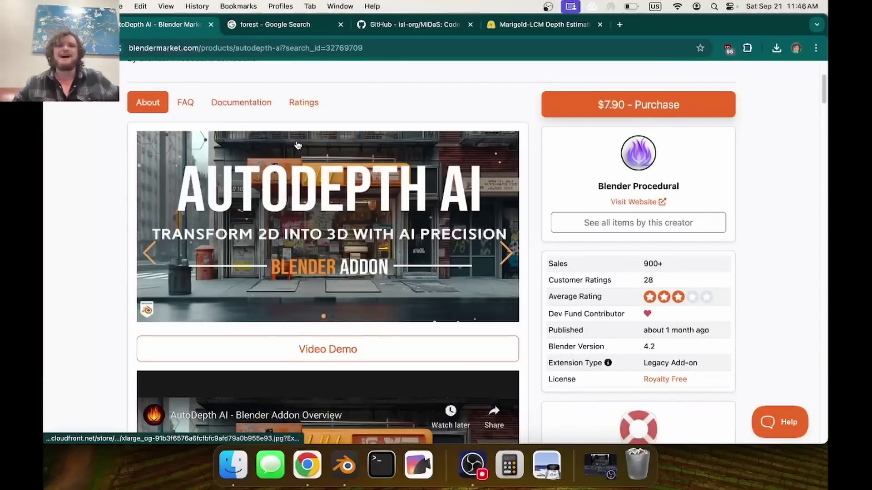